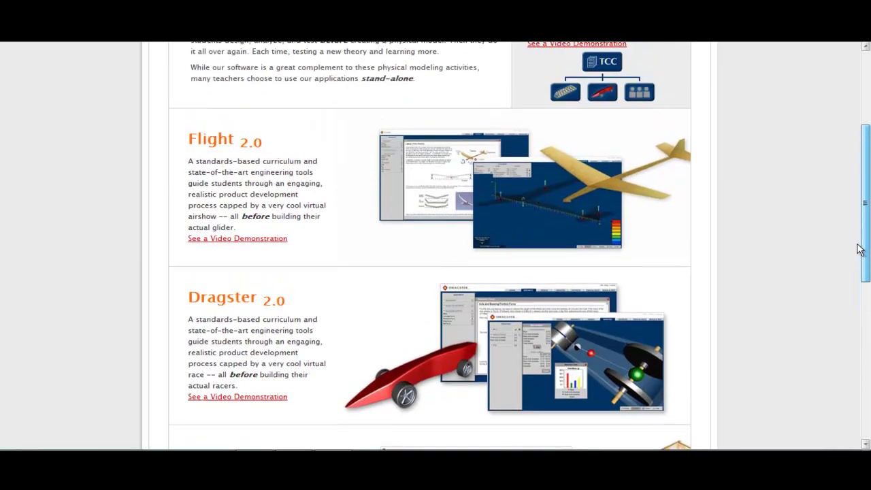
pyautogui.scroll(2, 851, 187)
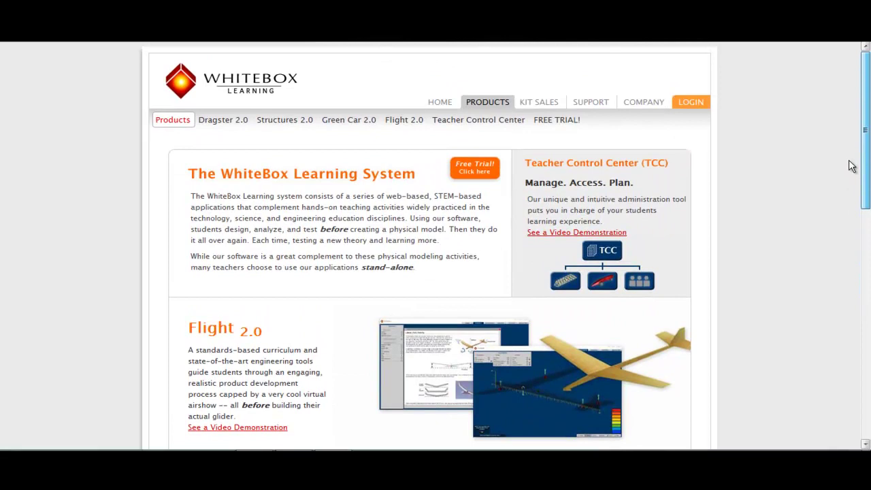
# Go to the login page and enter the teacher's school e-mail and account password
pyautogui.click(692, 103)
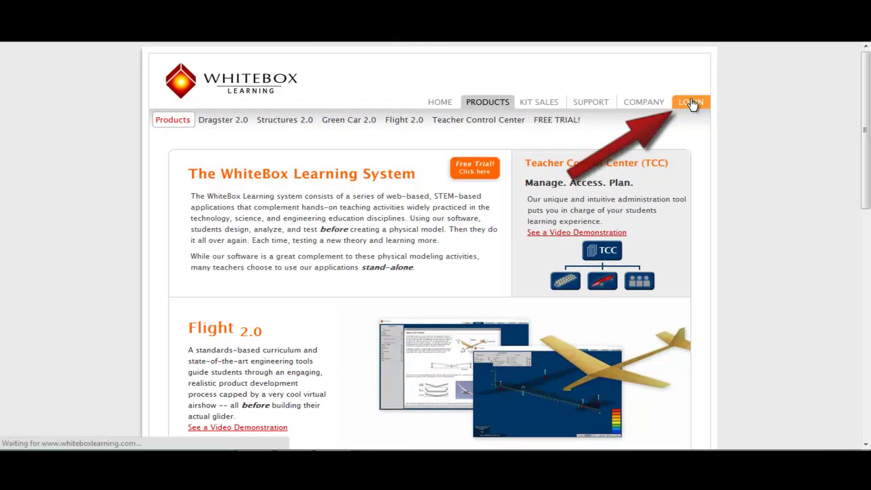
pyautogui.click(247, 336)
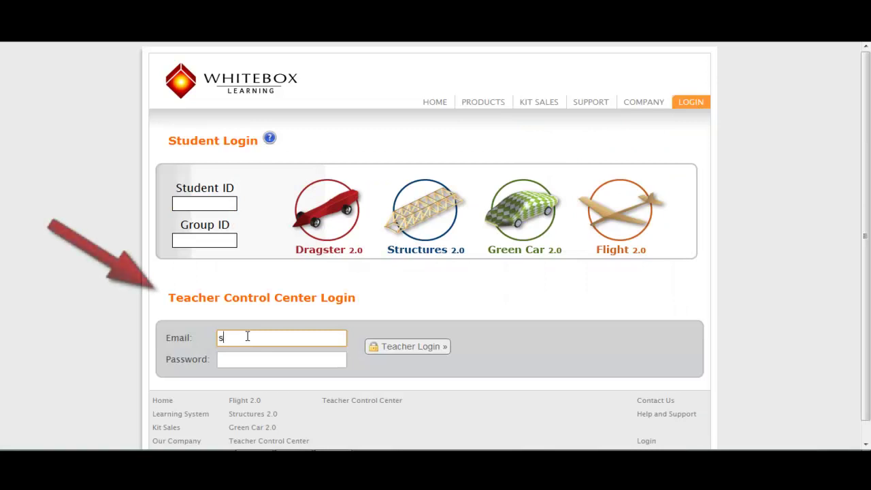
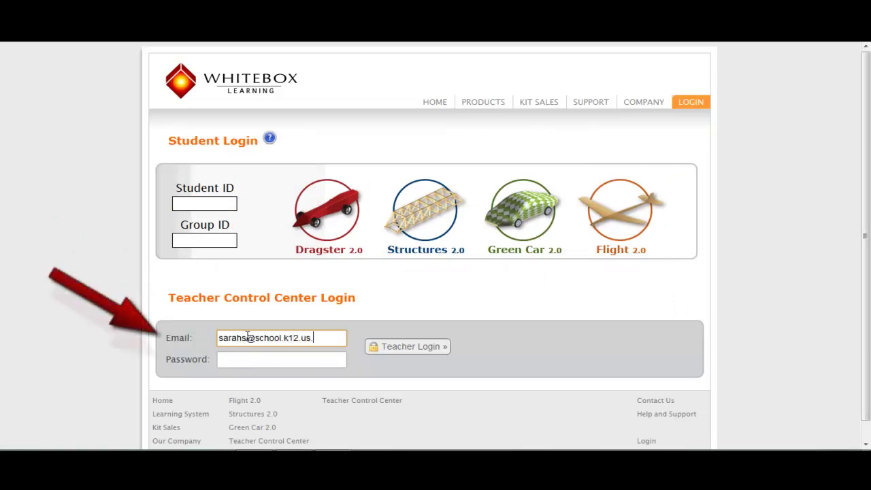
pyautogui.click(235, 358)
pyautogui.write('pass')
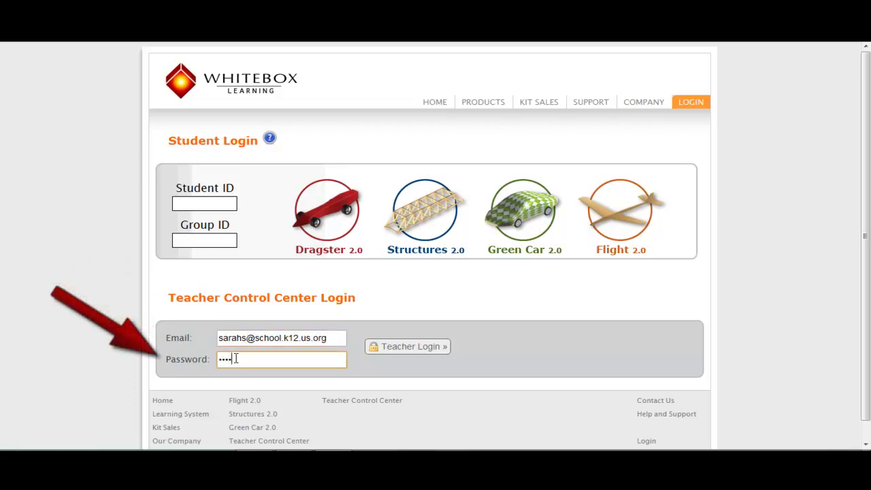
pyautogui.write('word')
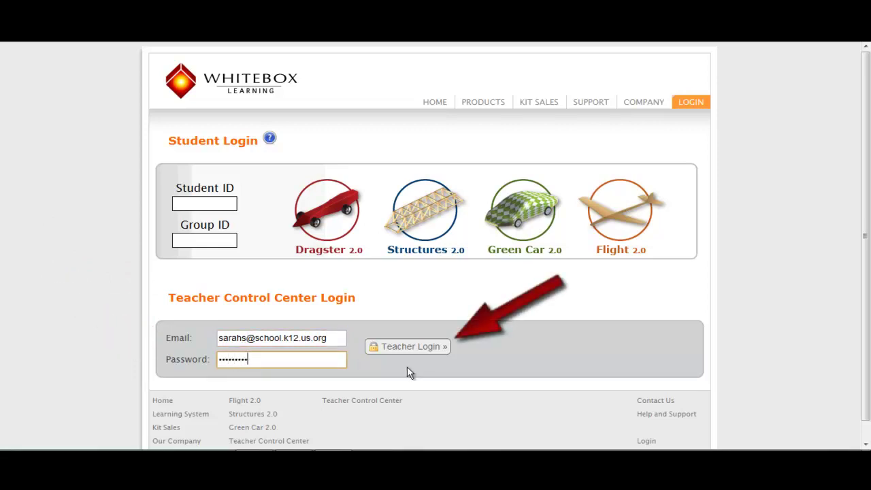
# Open the Class Planner under Manage to see the existing periods
pyautogui.click(410, 347)
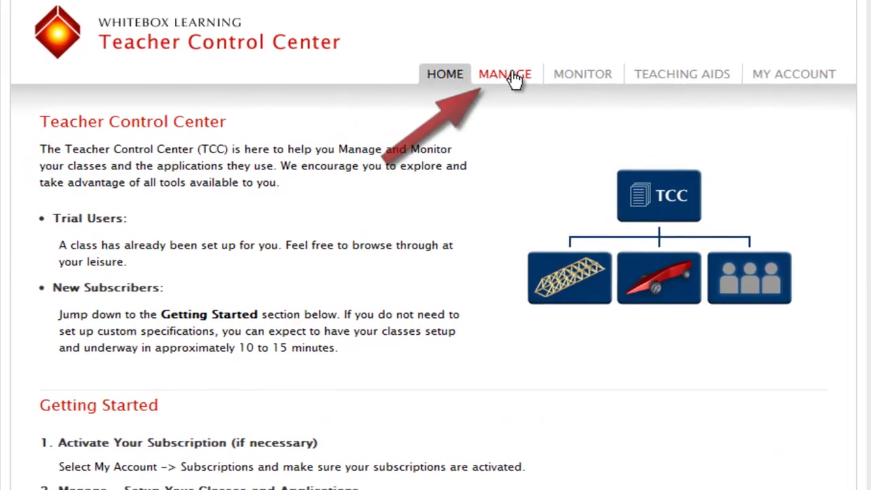
pyautogui.click(516, 76)
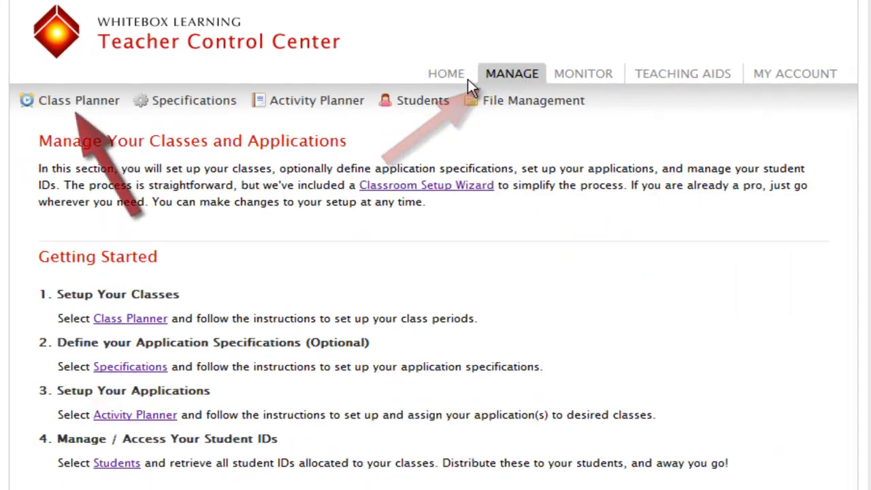
pyautogui.click(113, 106)
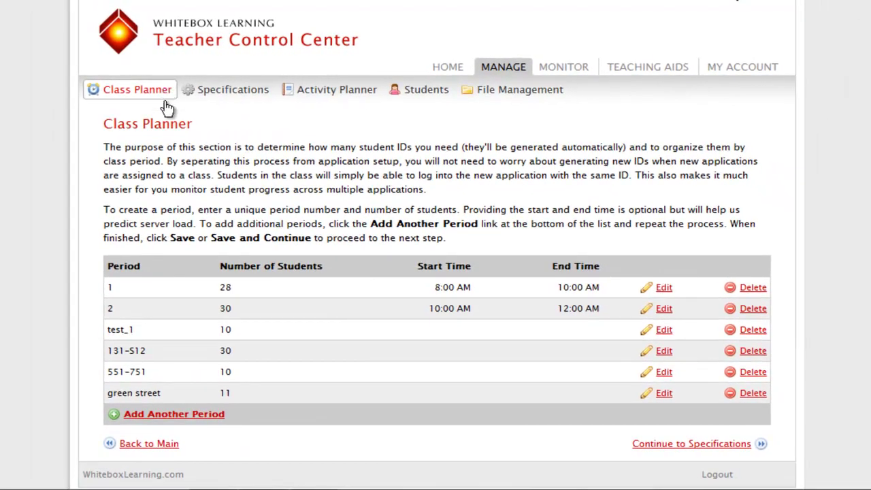
# Add another period, numbered 7, with 23 students, and save it
pyautogui.click(212, 415)
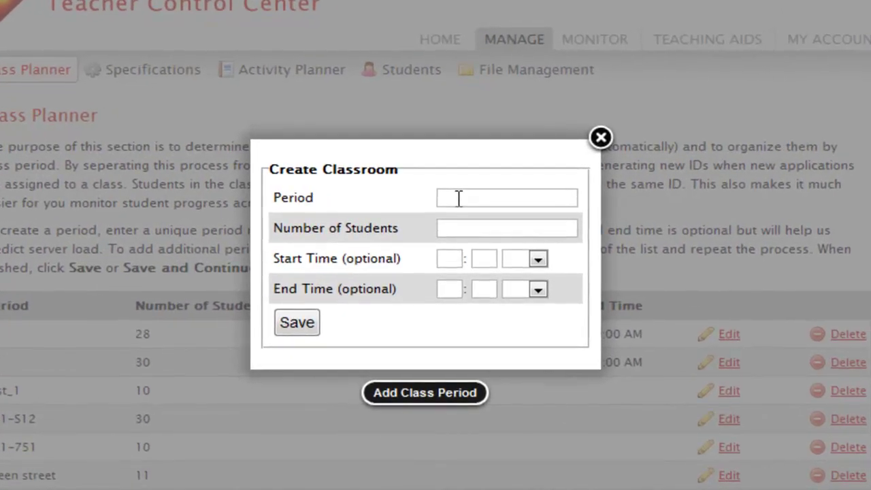
pyautogui.click(459, 198)
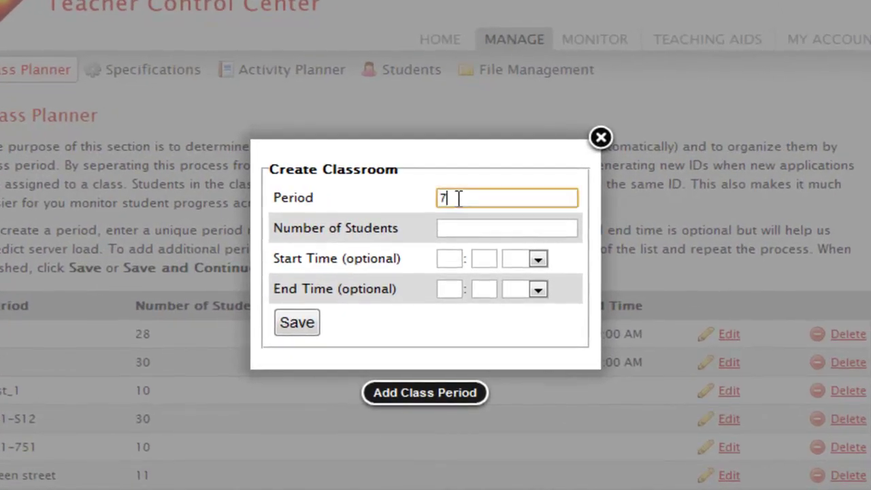
pyautogui.click(459, 228)
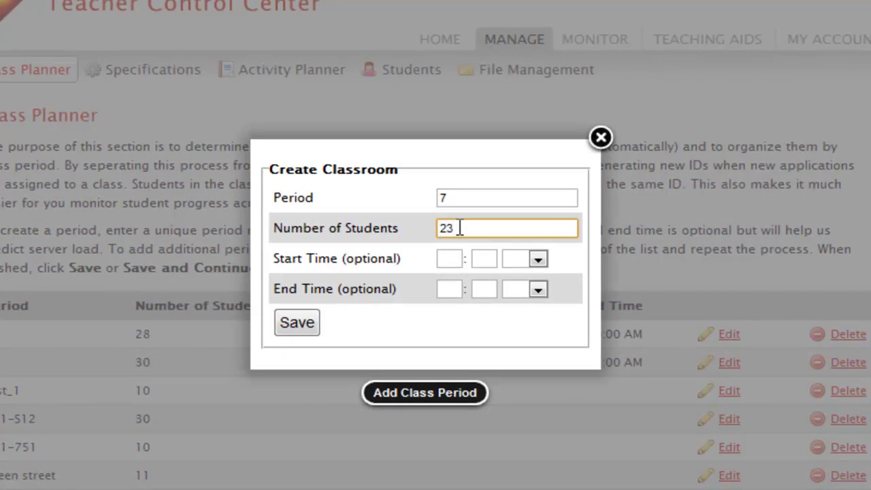
pyautogui.write('23')
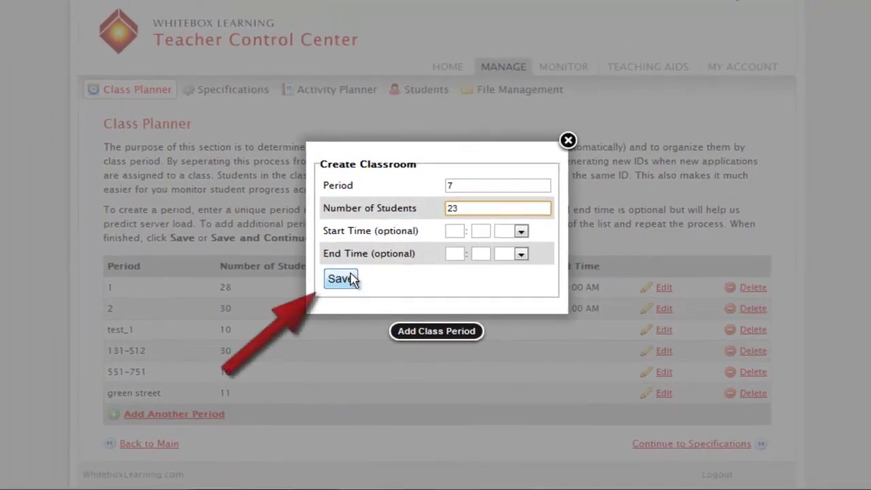
pyautogui.click(349, 280)
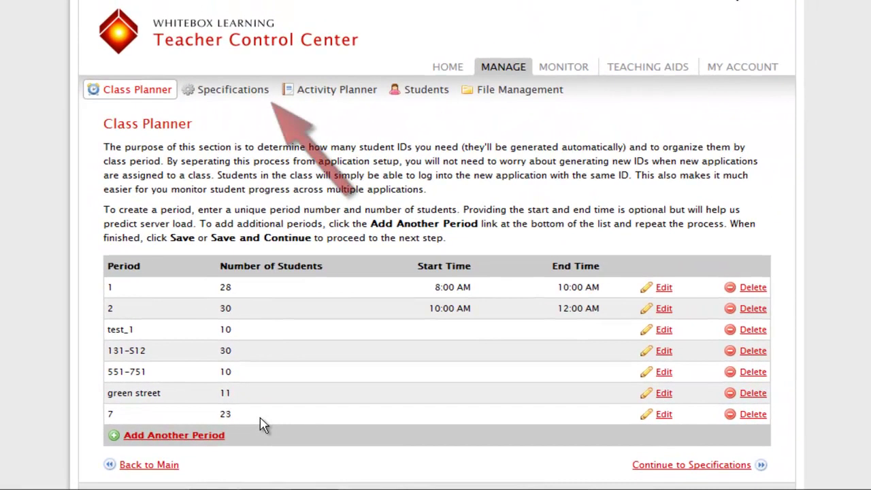
# On the Specifications page, list the applications available for creating new specifications
pyautogui.click(253, 89)
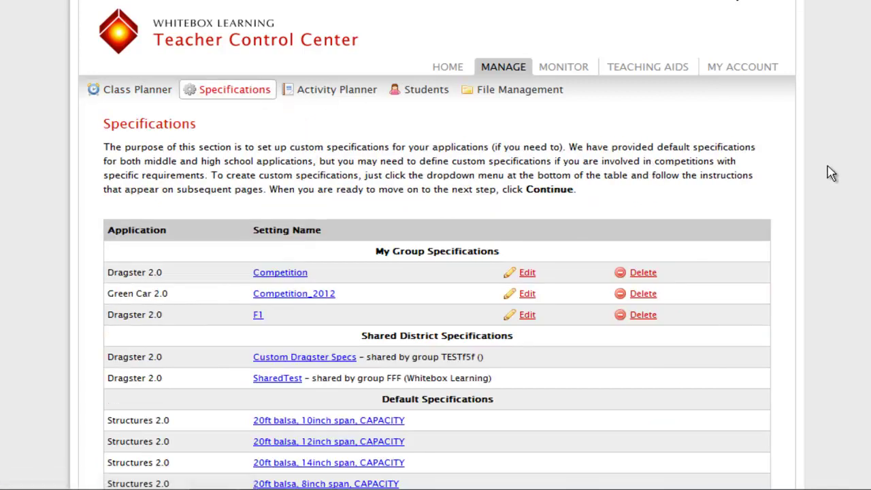
pyautogui.scroll(-5, 435, 272)
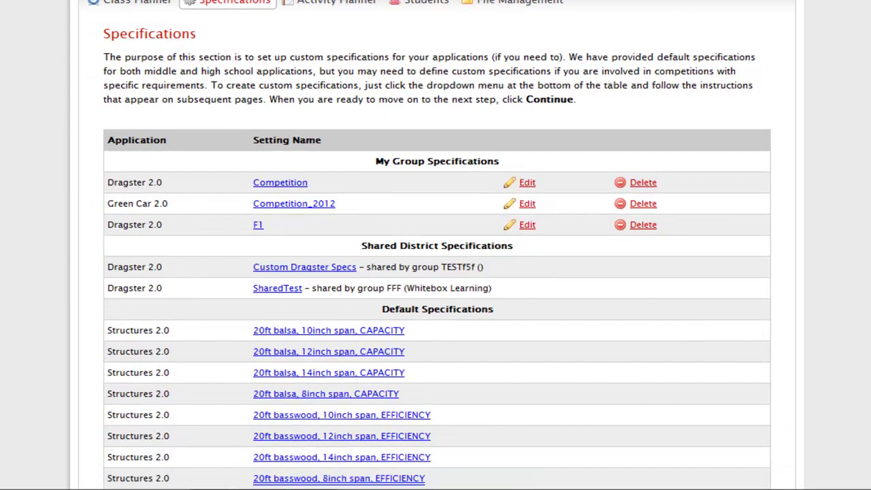
pyautogui.scroll(-5, 435, 272)
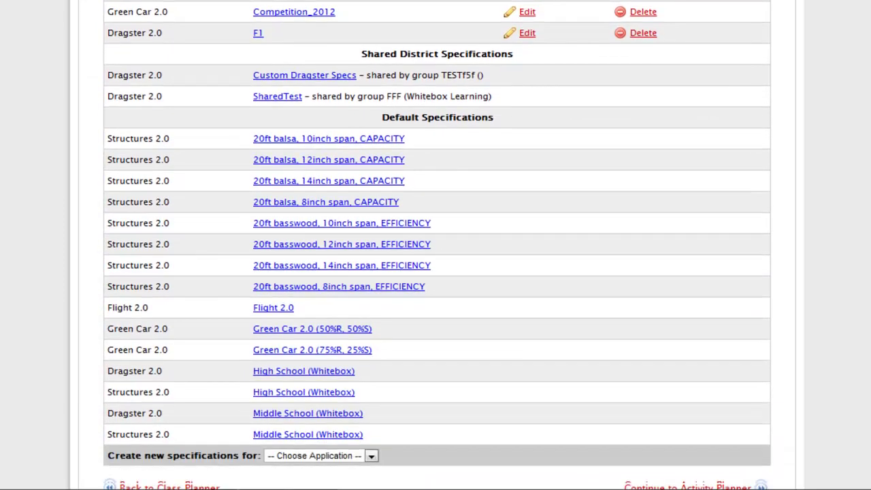
pyautogui.scroll(-1, 436, 272)
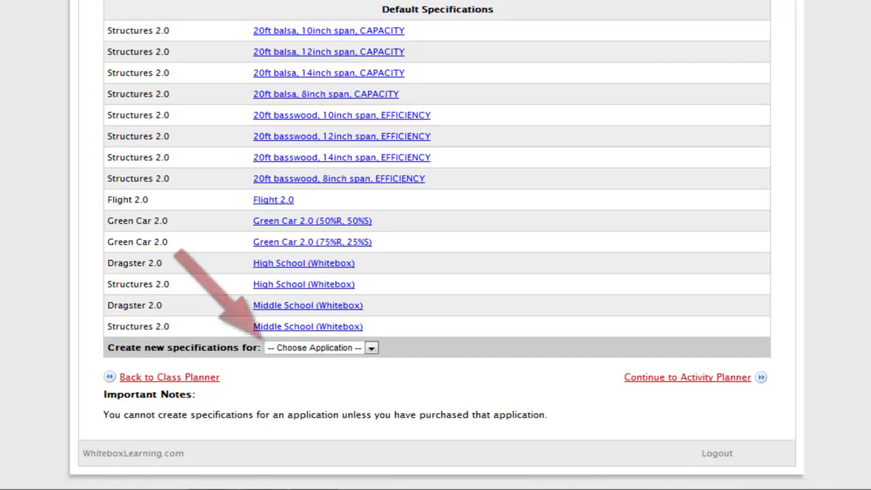
pyautogui.click(373, 348)
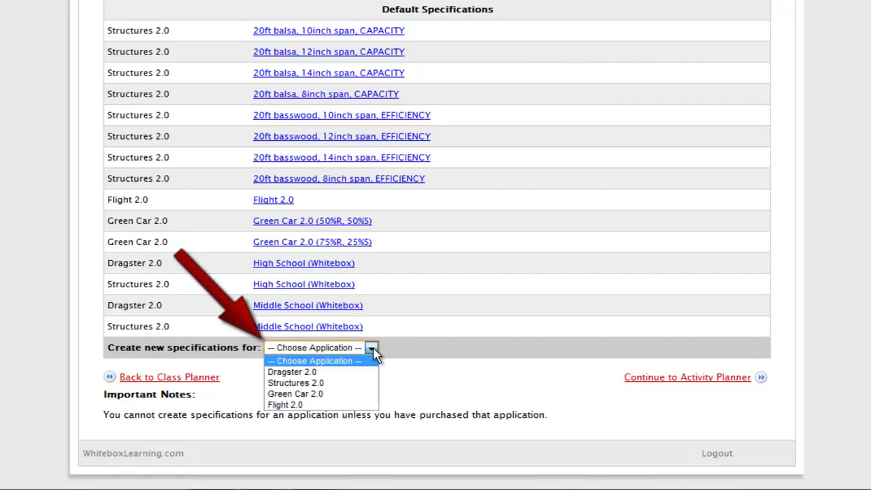
# Start Green Car 2.0 specs copied from Green Car 2.0 (50%R, 50%S), naming them Spring Competition Specs
pyautogui.click(353, 395)
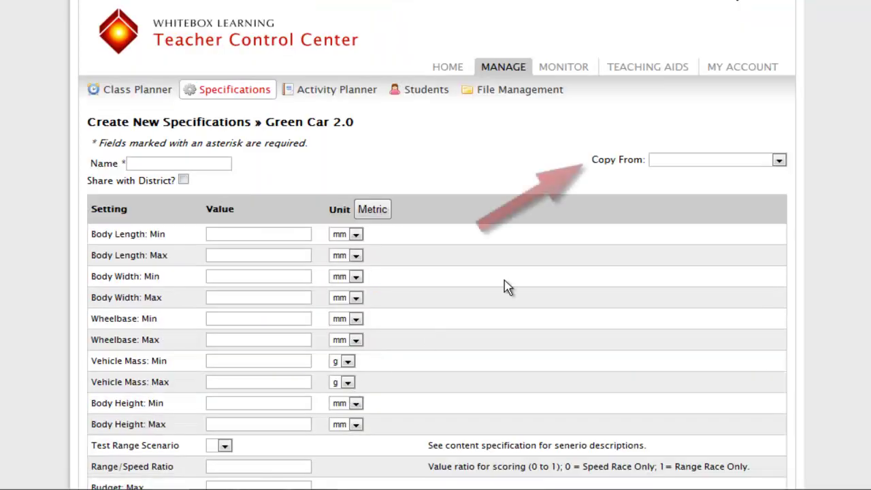
pyautogui.click(779, 160)
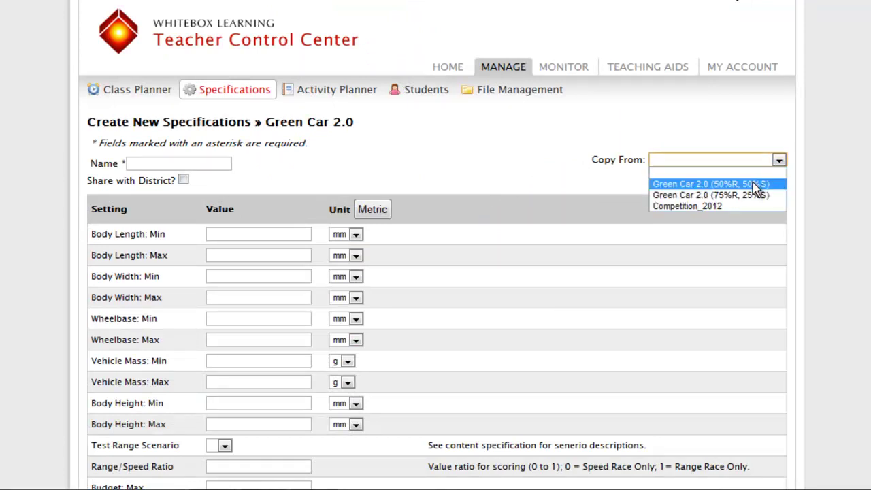
pyautogui.click(755, 185)
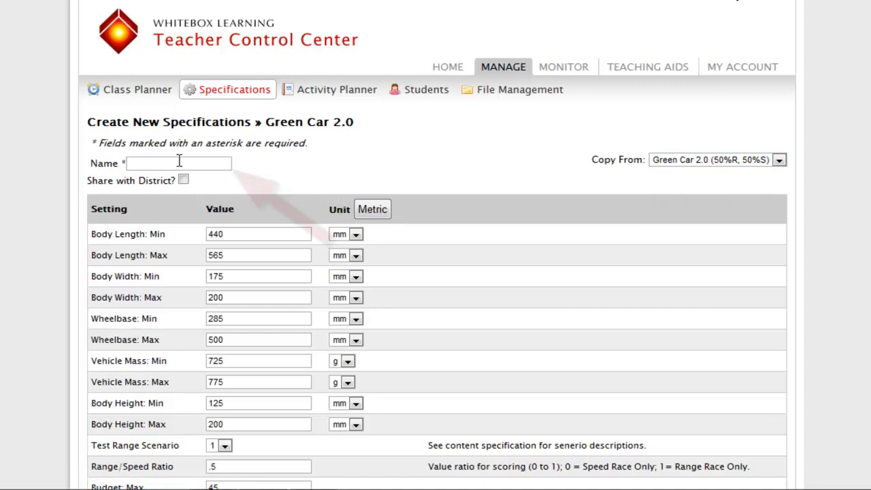
pyautogui.click(152, 163)
pyautogui.write('Spring Competition Specs')
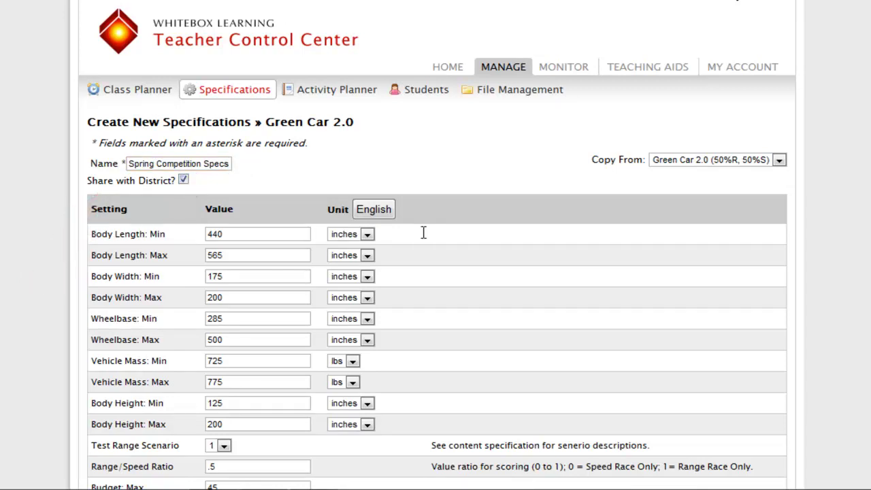
# Enter Body Length 410530, Vehicle Mass minimum 550 and Range/Speed Ratio .6
pyautogui.moveTo(310, 234)
pyautogui.mouseDown()
pyautogui.moveTo(194, 243)
pyautogui.moveTo(189, 263)
pyautogui.mouseUp()
pyautogui.write('410530')
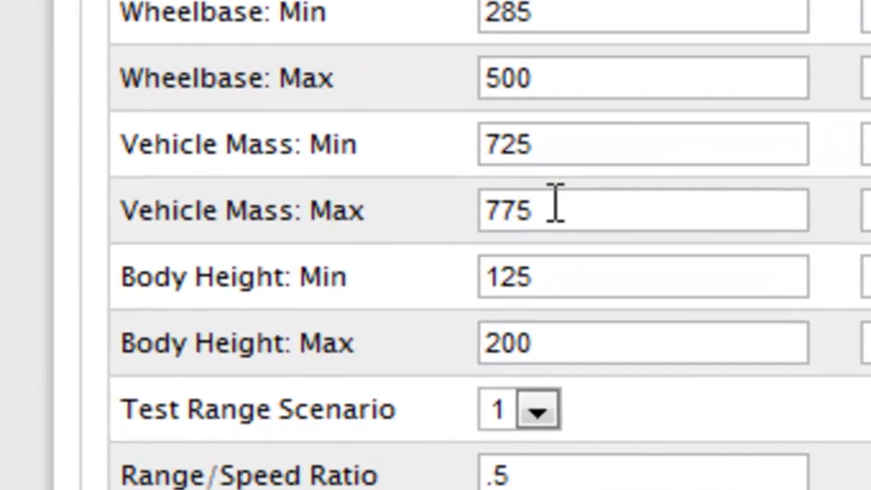
pyautogui.moveTo(360, 266); pyautogui.dragTo(299, 264)
pyautogui.write('550')
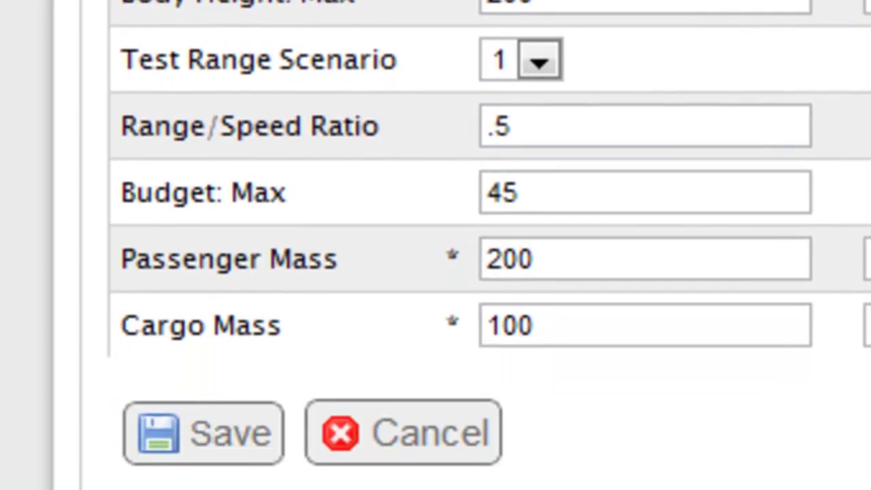
pyautogui.moveTo(608, 168); pyautogui.dragTo(405, 194)
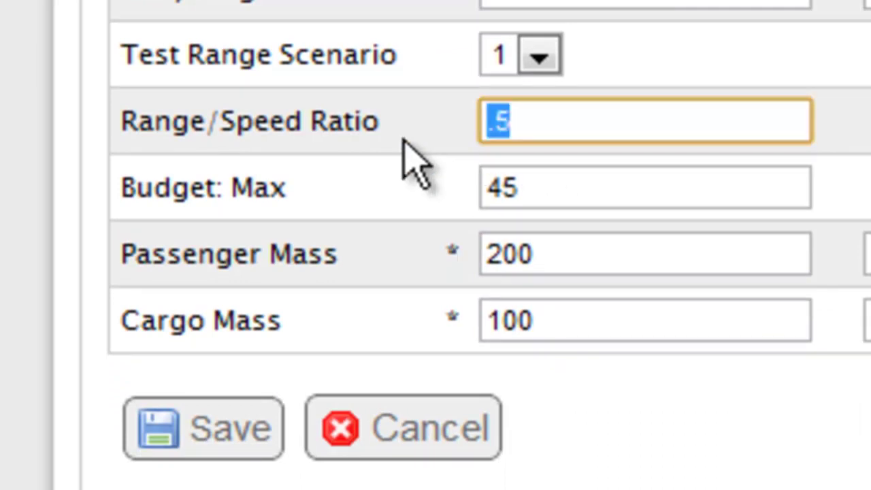
pyautogui.write('.6')
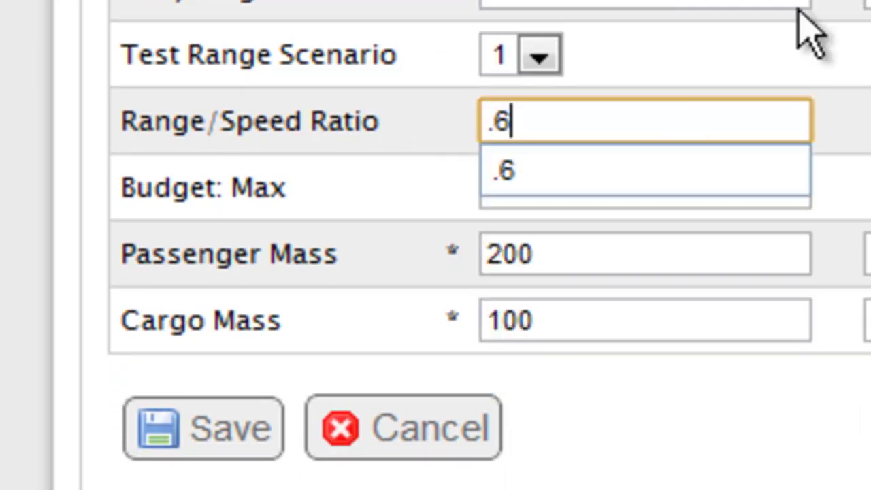
# Set Test Range Scenario 2 and Budget Max 35, then save the specification
pyautogui.click(539, 57)
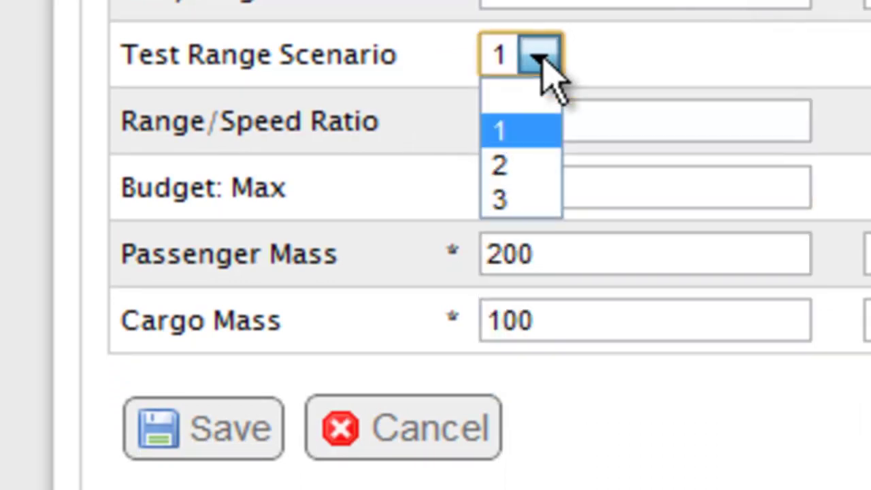
pyautogui.click(514, 158)
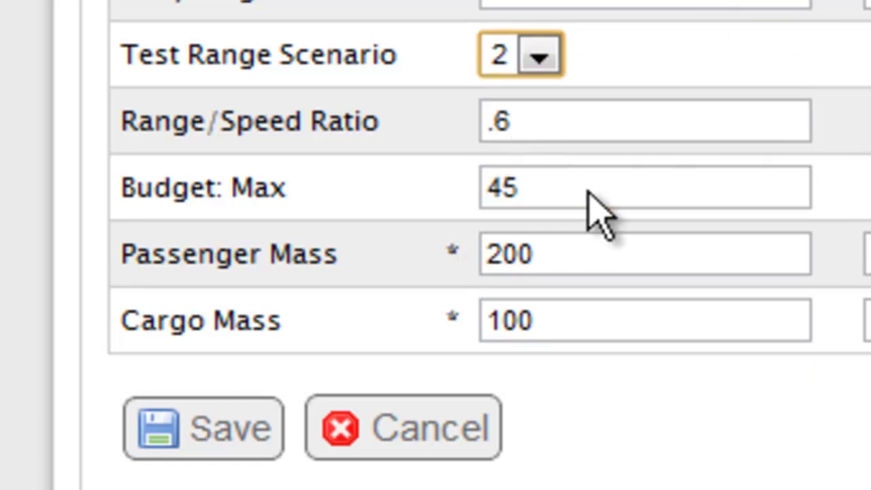
pyautogui.moveTo(589, 194); pyautogui.dragTo(442, 190)
pyautogui.write('35')
pyautogui.press('Tab')
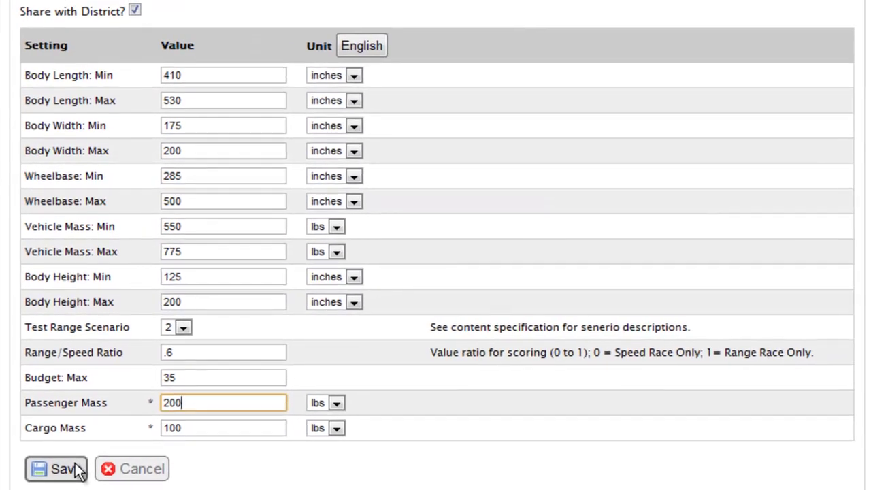
pyautogui.click(129, 454)
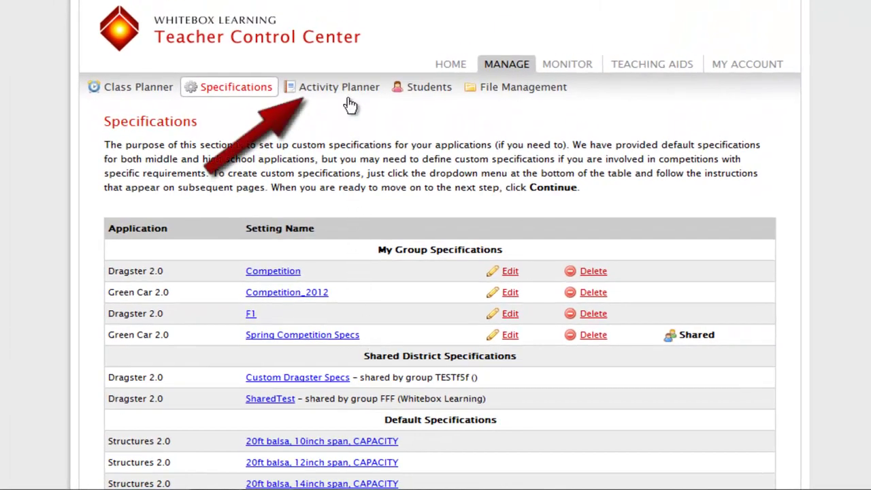
# Open the Activity Planner tab under Manage
pyautogui.click(352, 89)
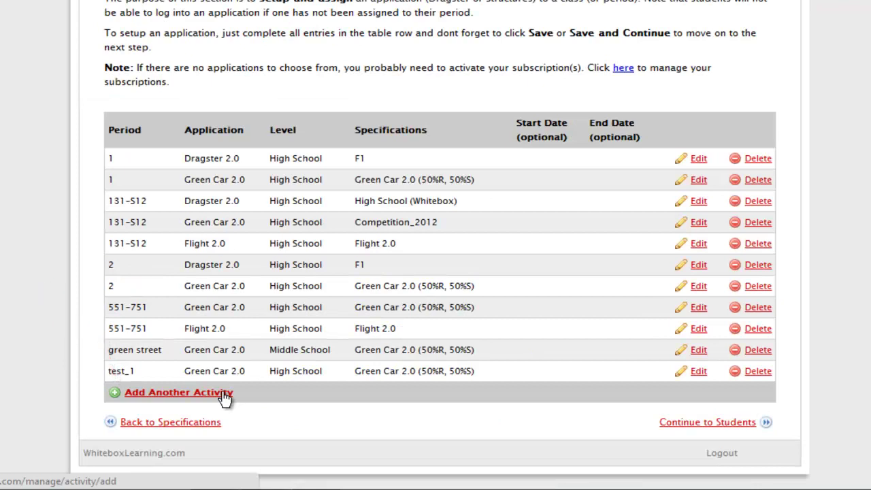
# Create and save a period 7 activity: Green Car 2.0, Middle School, Spring Competition Specs
pyautogui.click(225, 394)
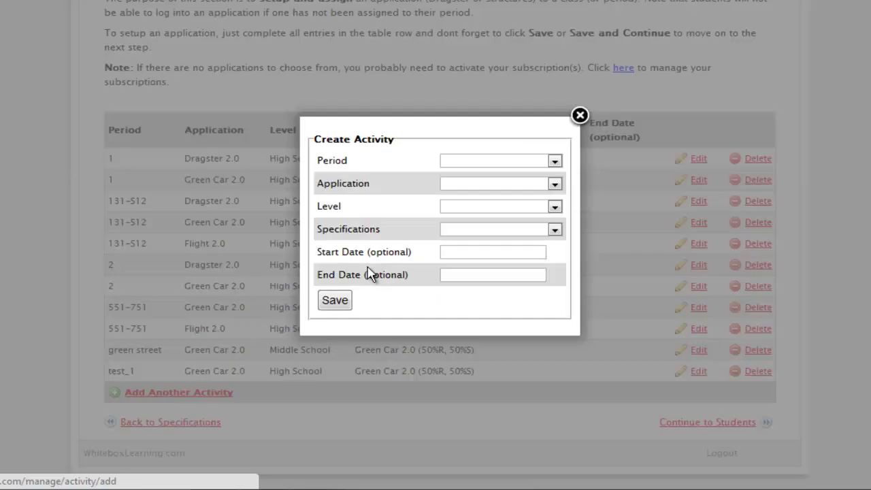
pyautogui.click(556, 164)
pyautogui.click(508, 252)
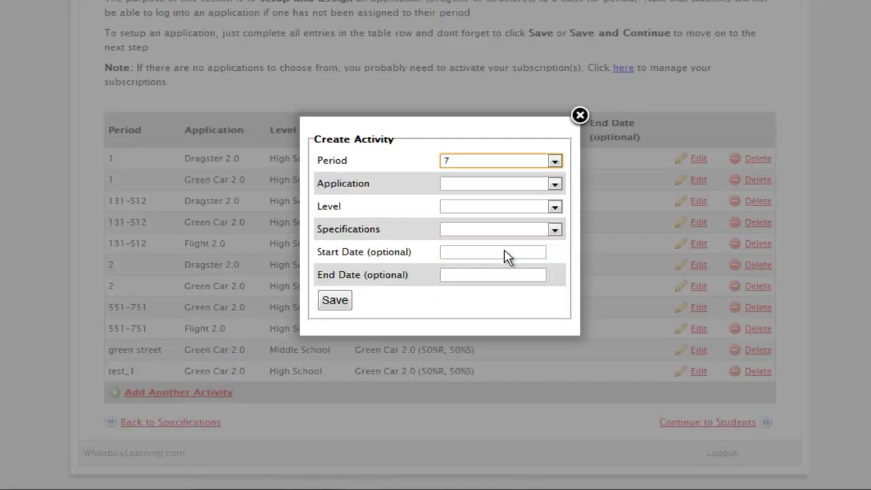
pyautogui.click(554, 185)
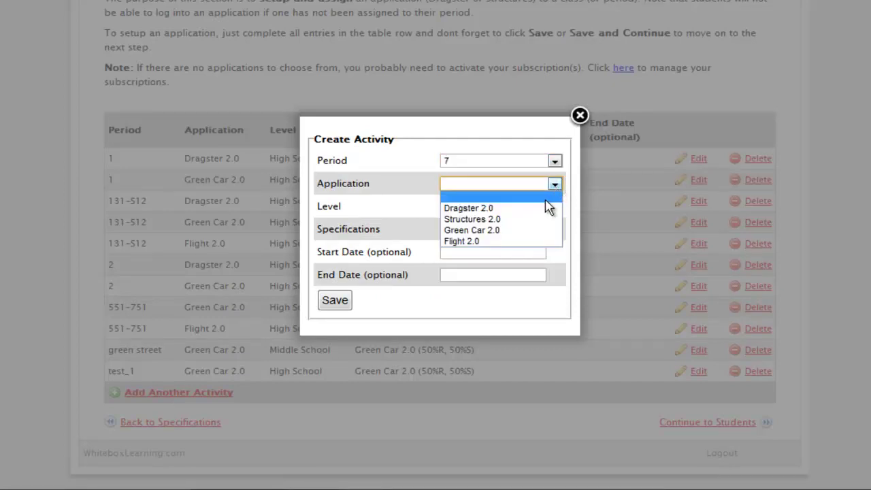
pyautogui.click(537, 230)
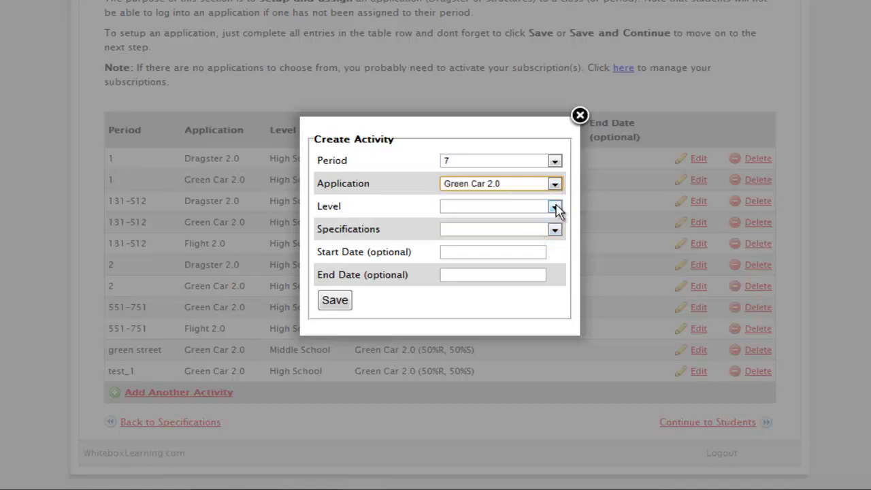
pyautogui.click(554, 208)
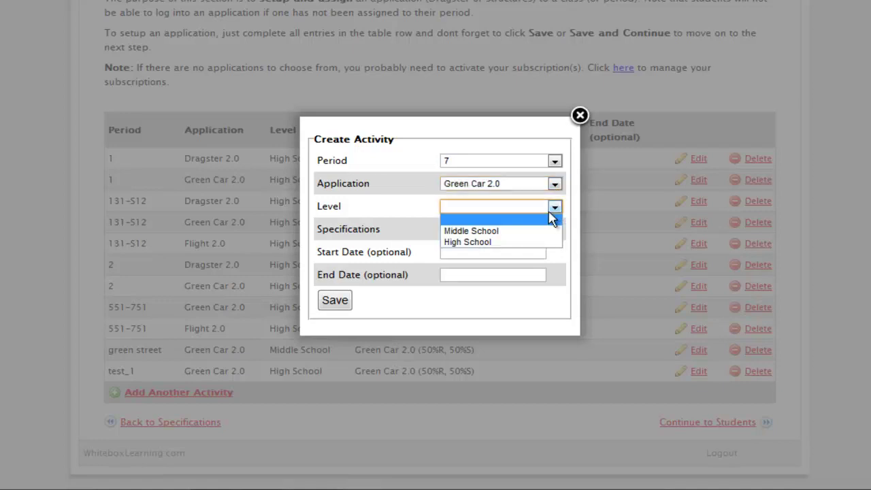
pyautogui.click(537, 231)
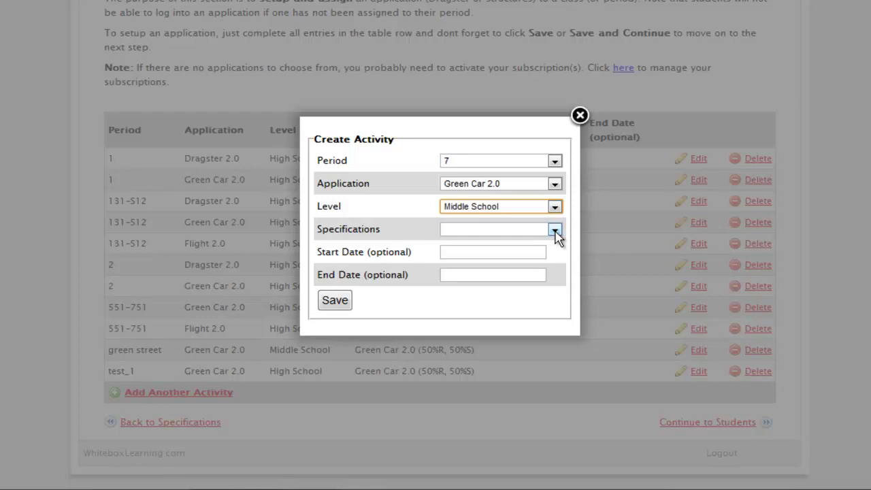
pyautogui.click(555, 232)
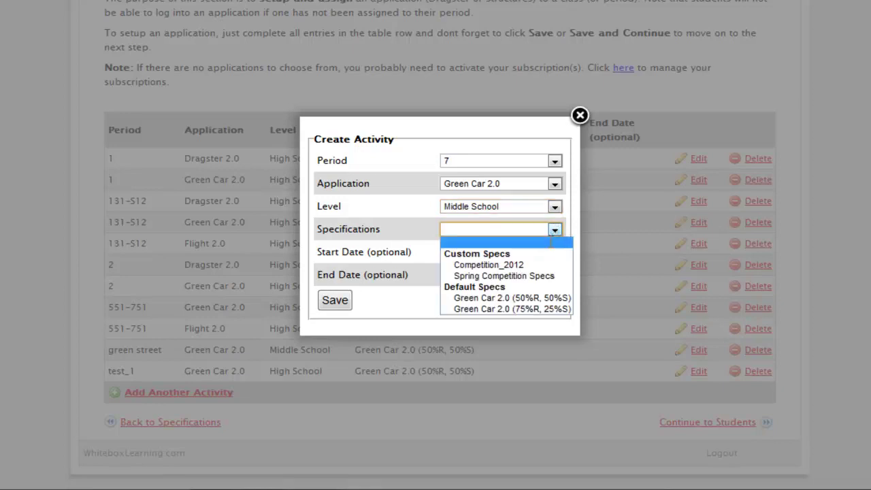
pyautogui.click(537, 282)
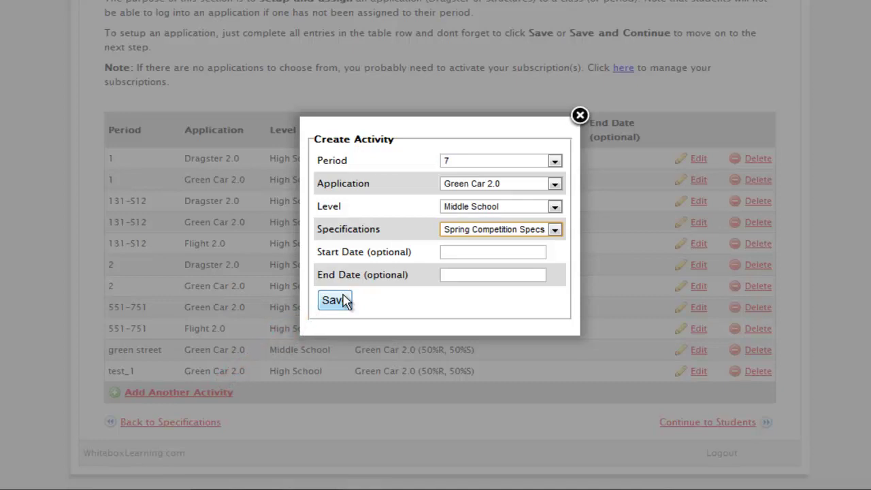
pyautogui.click(346, 301)
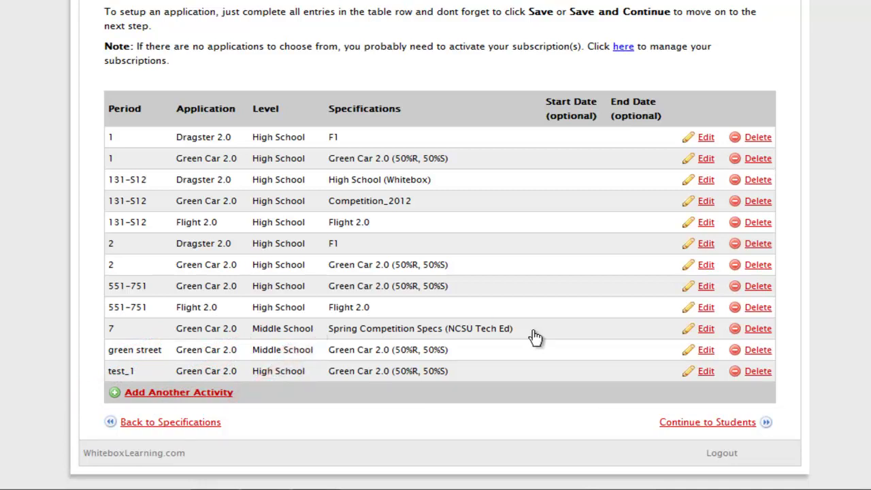
# Bring up a fresh Create Activity form below the activity table
pyautogui.click(214, 399)
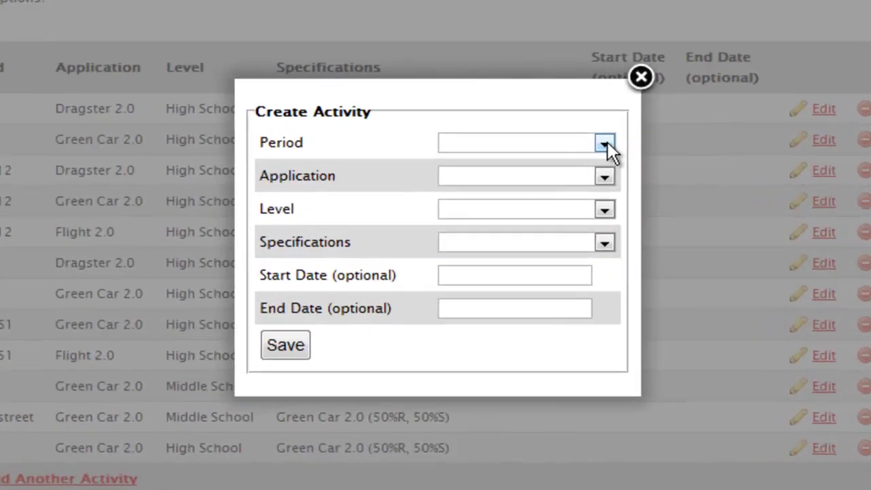
# Save a period 7 Structures 2.0 High School activity using 20ft basswood, 12inch span, EFFICIENCY
pyautogui.click(554, 161)
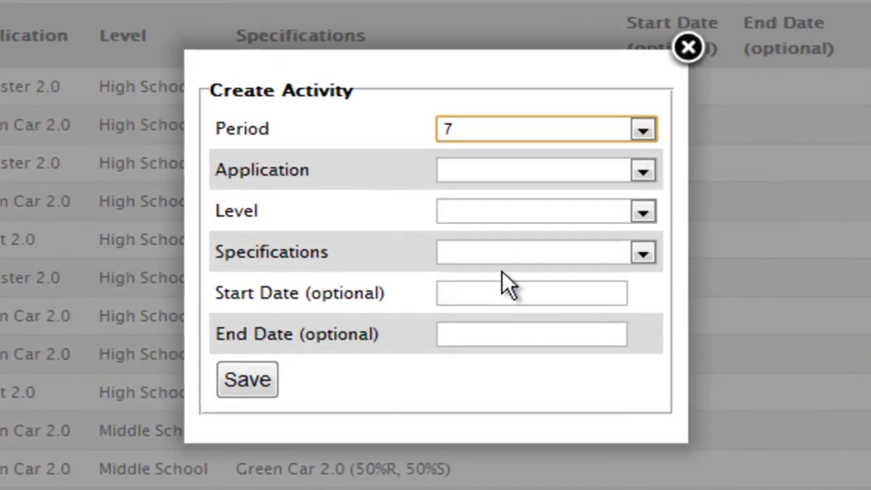
pyautogui.click(643, 170)
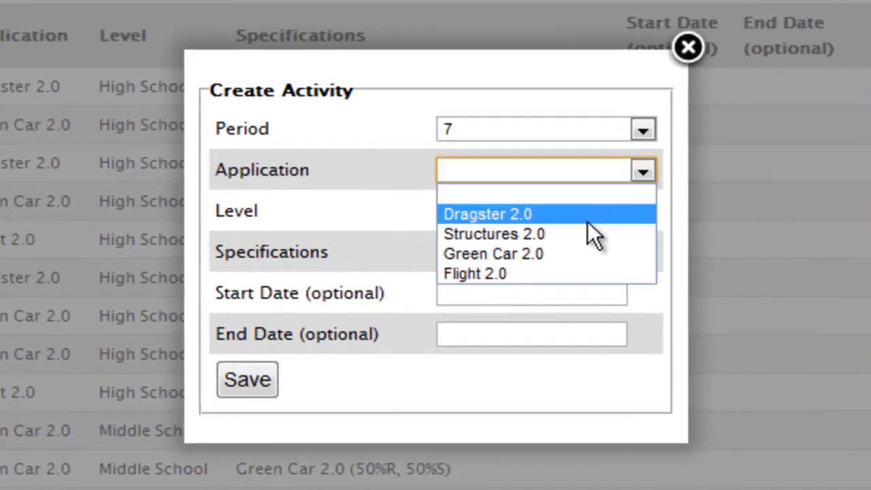
pyautogui.click(576, 235)
pyautogui.click(643, 211)
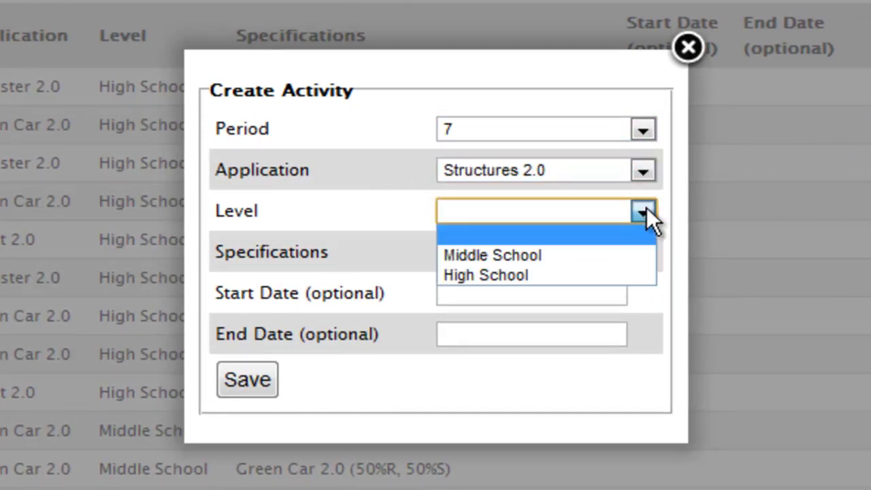
pyautogui.click(571, 275)
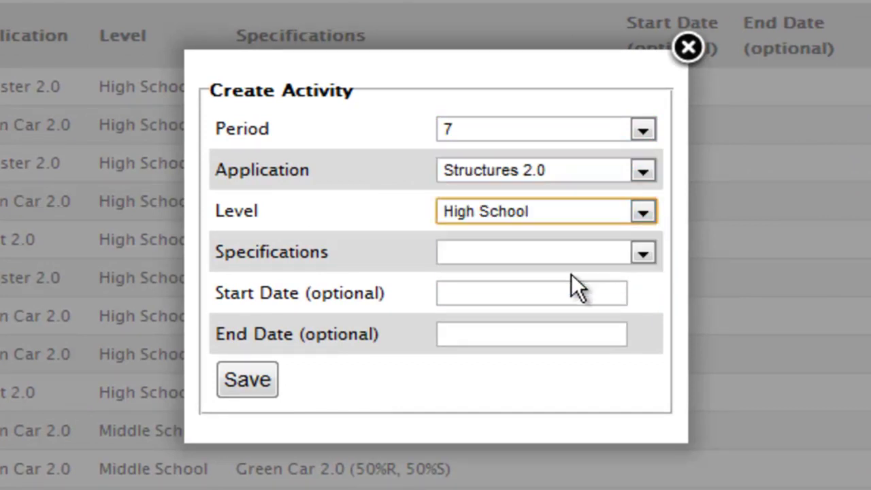
pyautogui.click(643, 252)
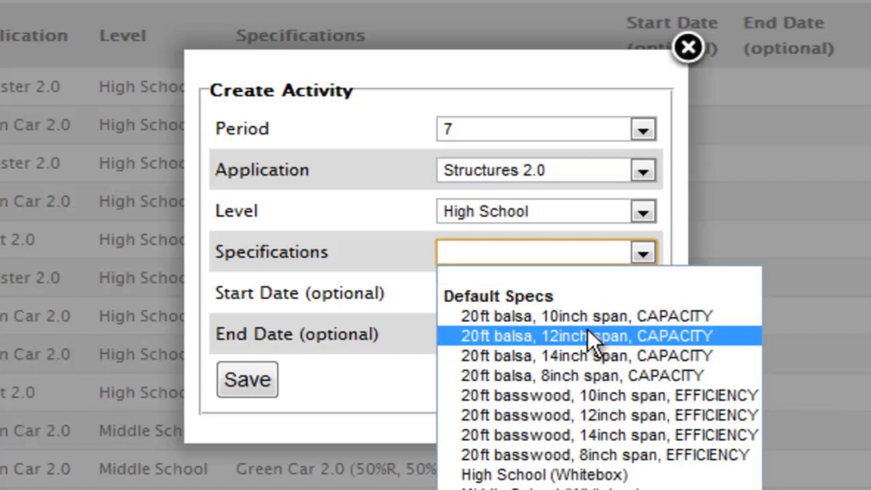
pyautogui.click(545, 413)
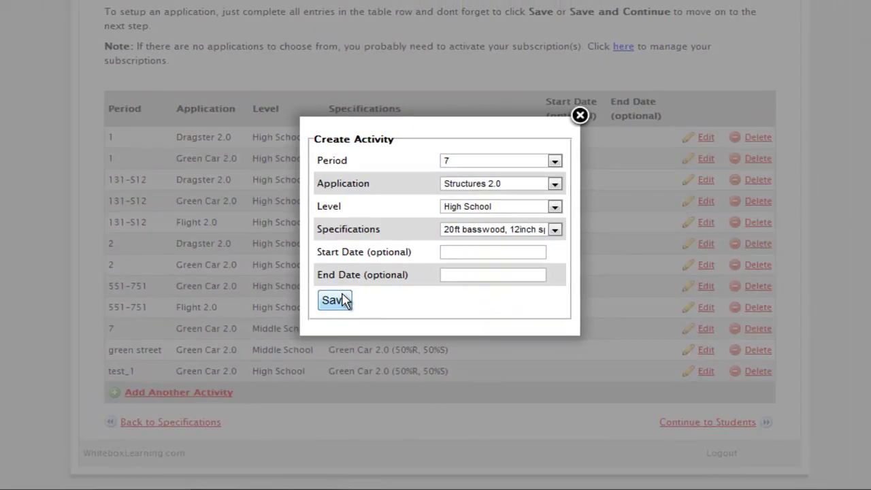
pyautogui.click(335, 300)
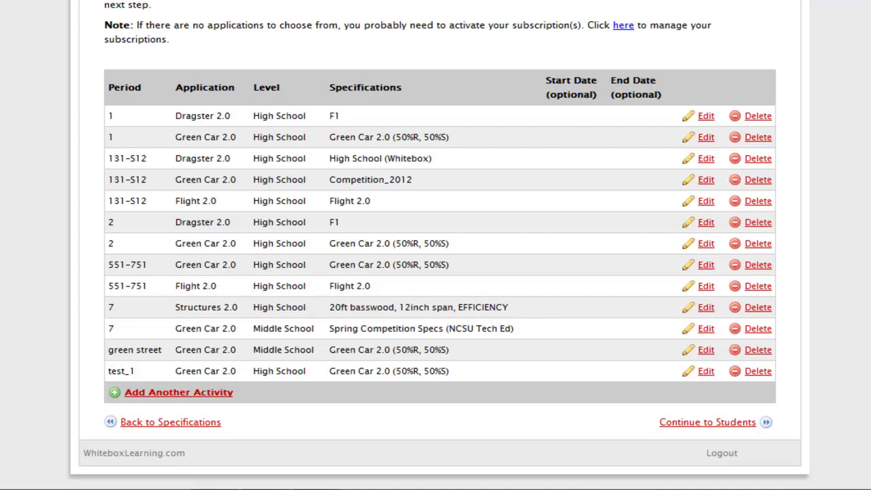
# Show the Period 7 roster on the Students page under Manage
pyautogui.scroll(3, 436, 245)
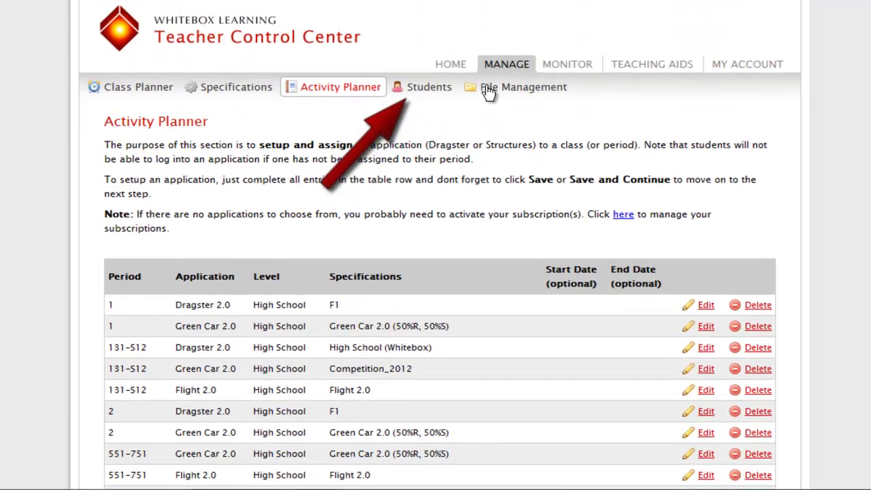
pyautogui.click(415, 87)
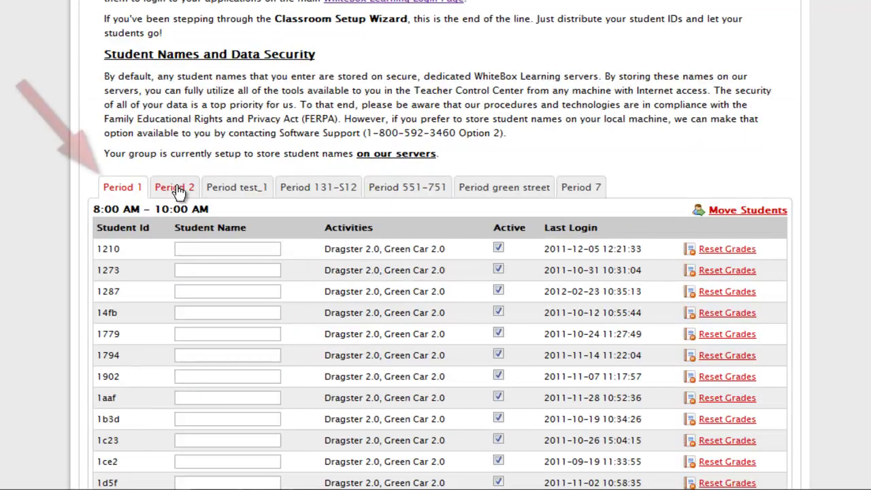
pyautogui.click(583, 188)
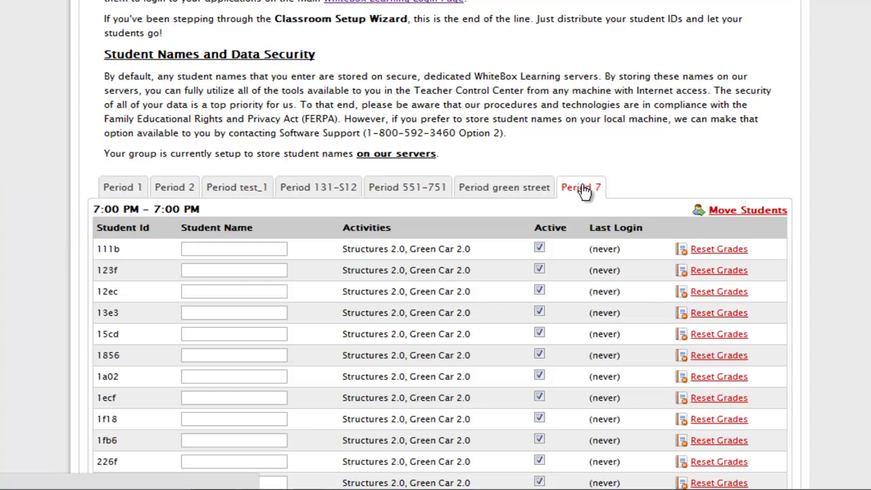
# Fill in Student Name fields for rows 111b, 123f, 12ec and 13e3, then save the roster
pyautogui.click(211, 248)
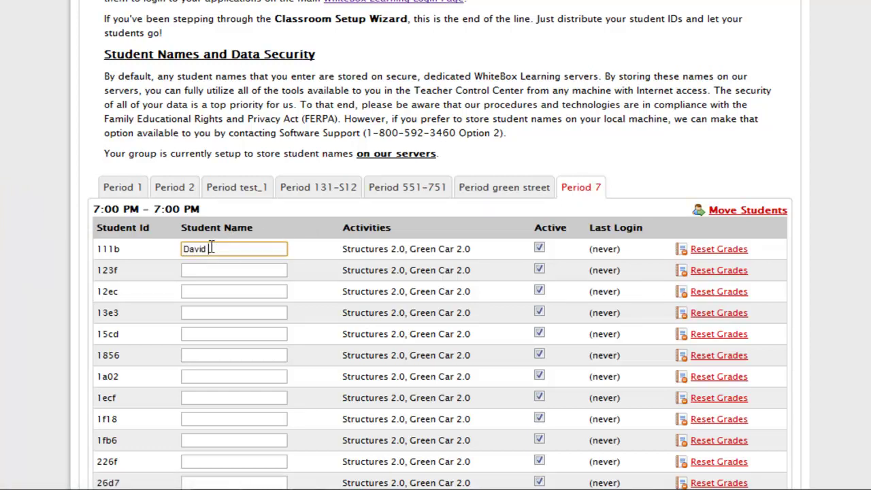
pyautogui.click(206, 268)
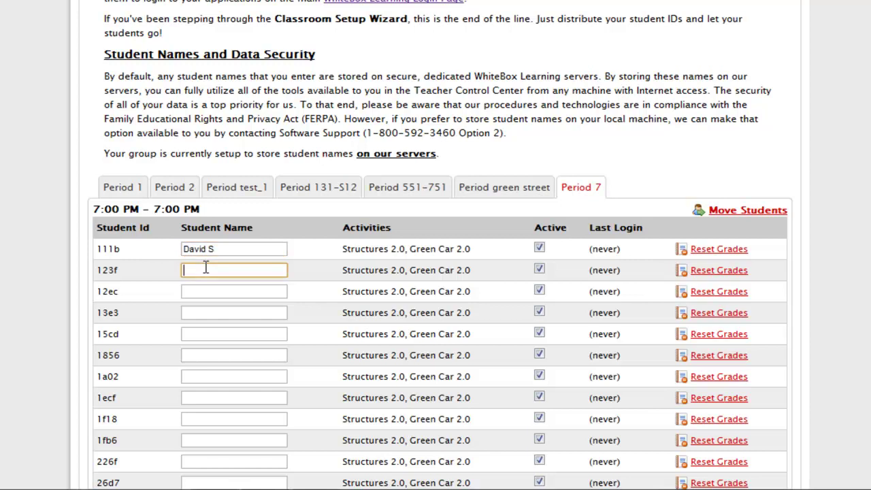
pyautogui.write('Cindy T')
pyautogui.click(206, 291)
pyautogui.write('Derek')
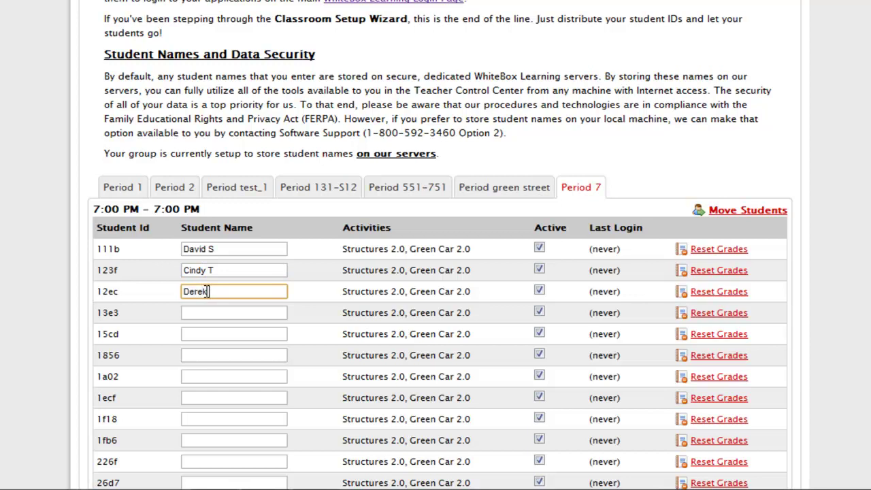
pyautogui.write(' D')
pyautogui.click(204, 312)
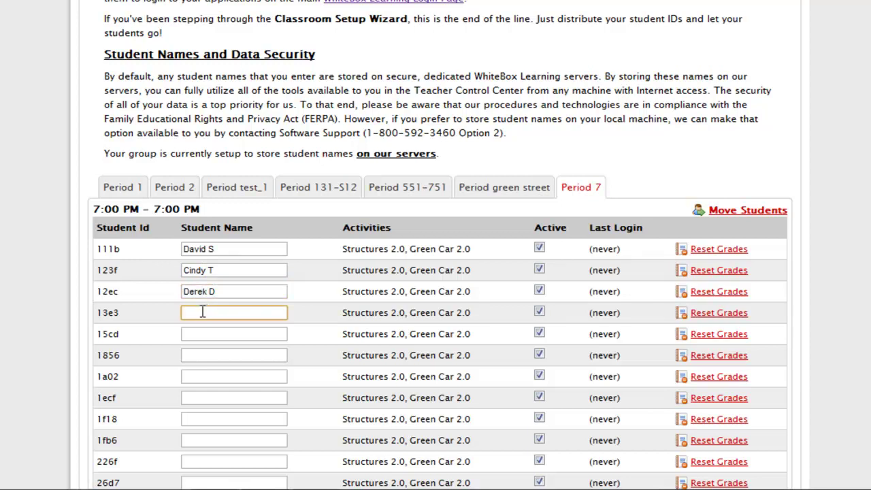
pyautogui.write('Tamara R')
pyautogui.scroll(-6, 436, 245)
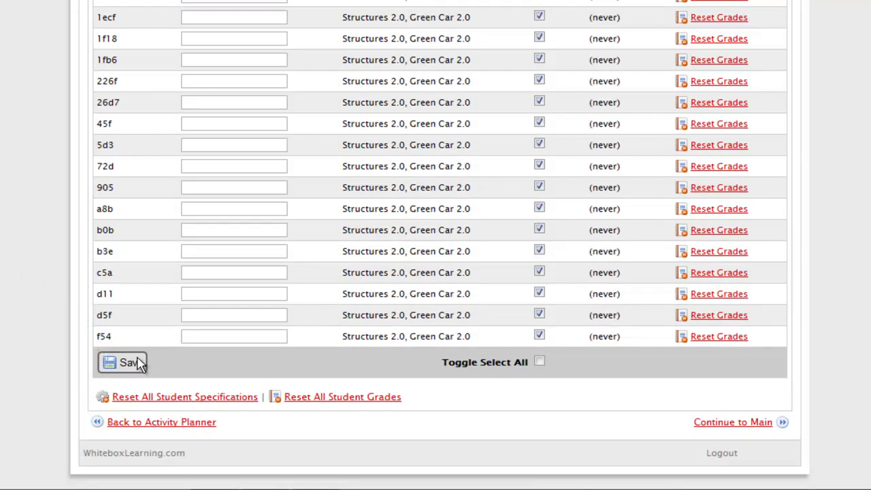
pyautogui.click(129, 362)
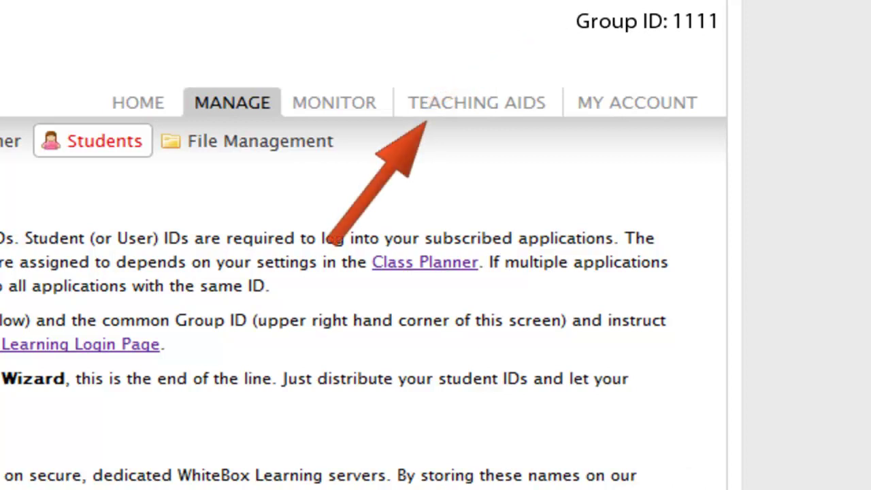
# Go back to the Teacher Control Center home page using the HOME tab
pyautogui.click(476, 102)
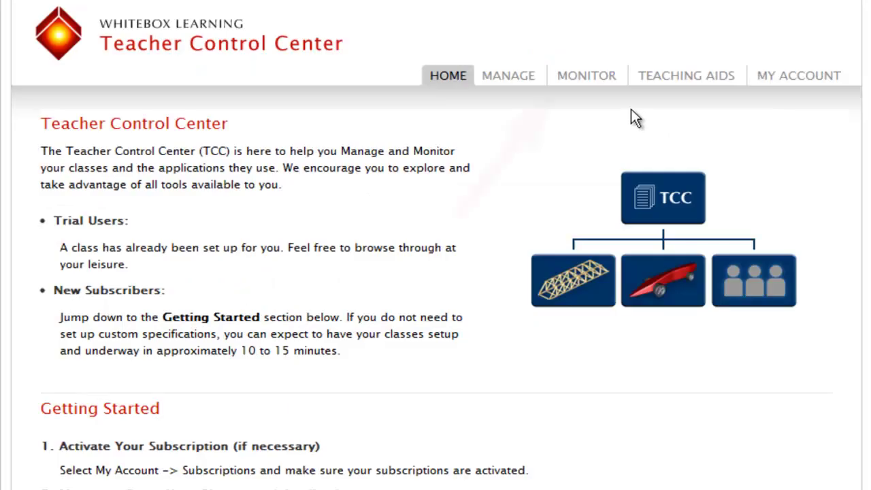
# Open monitoring and view the Green Car 2.0 performance charts for a class period
pyautogui.click(594, 78)
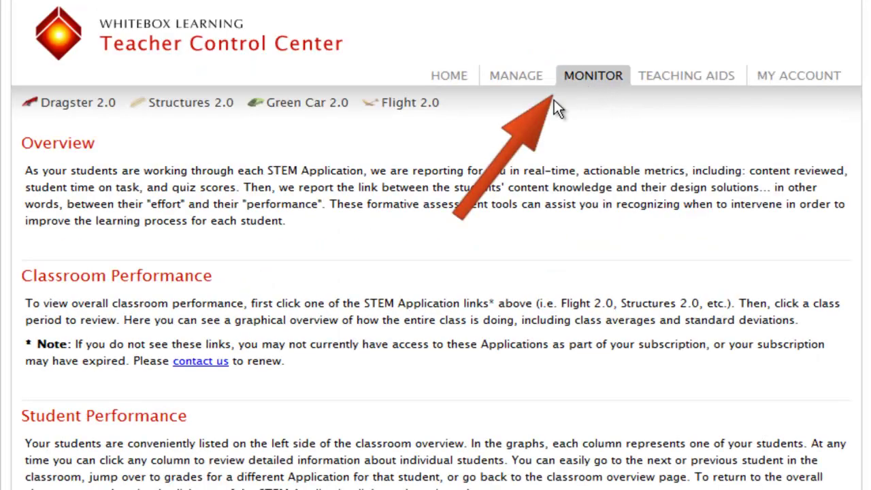
pyautogui.click(320, 105)
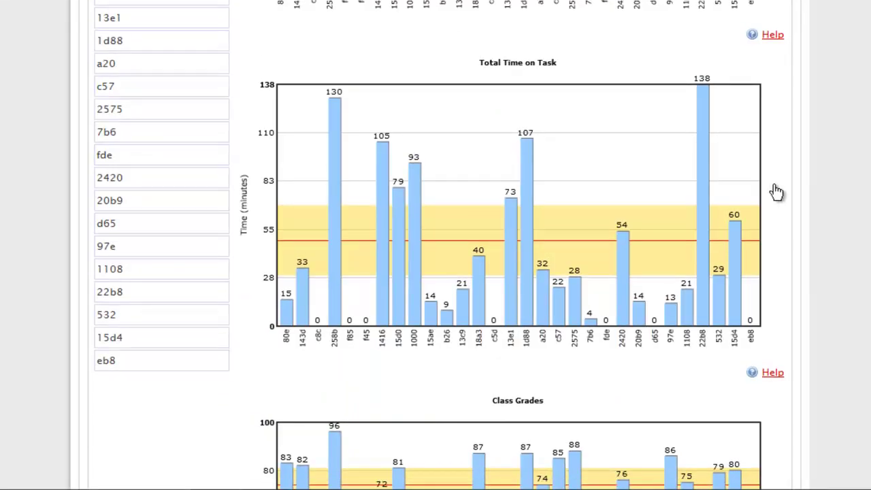
pyautogui.moveTo(515, 231)
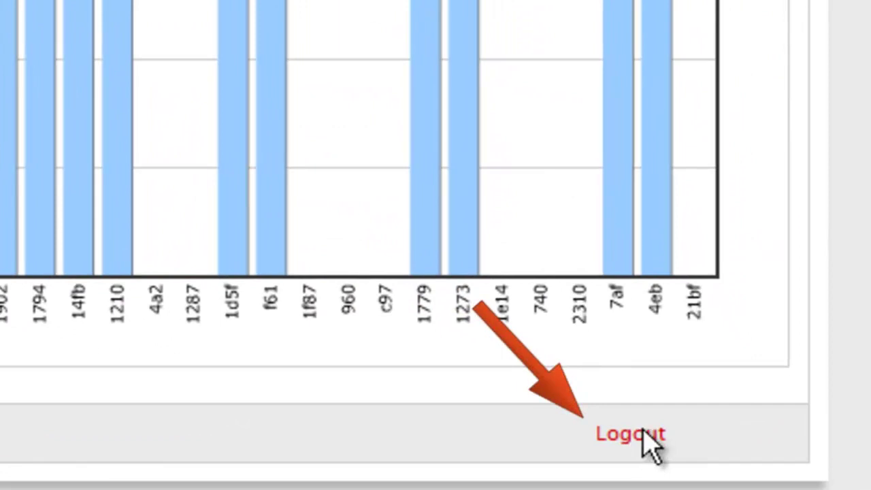
# Log out of the teacher account and enter a student ID and group ID on Student Login
pyautogui.click(643, 432)
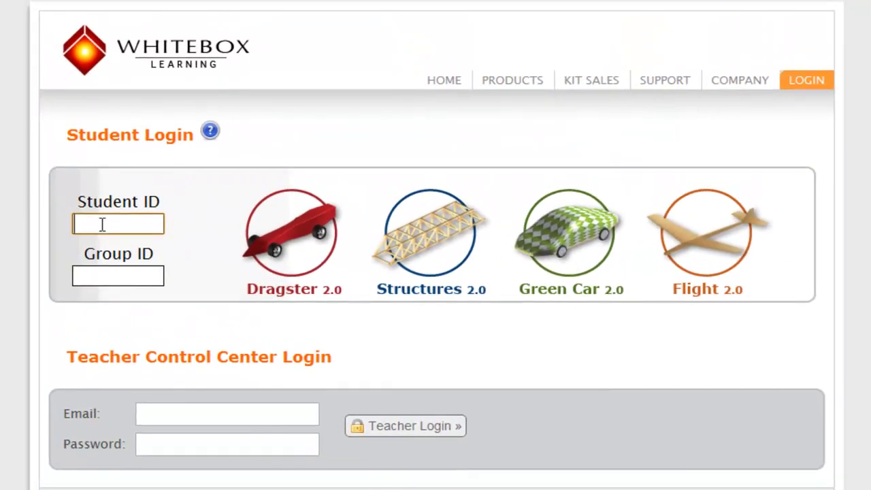
pyautogui.write('1234')
pyautogui.click(97, 274)
pyautogui.write('1111')
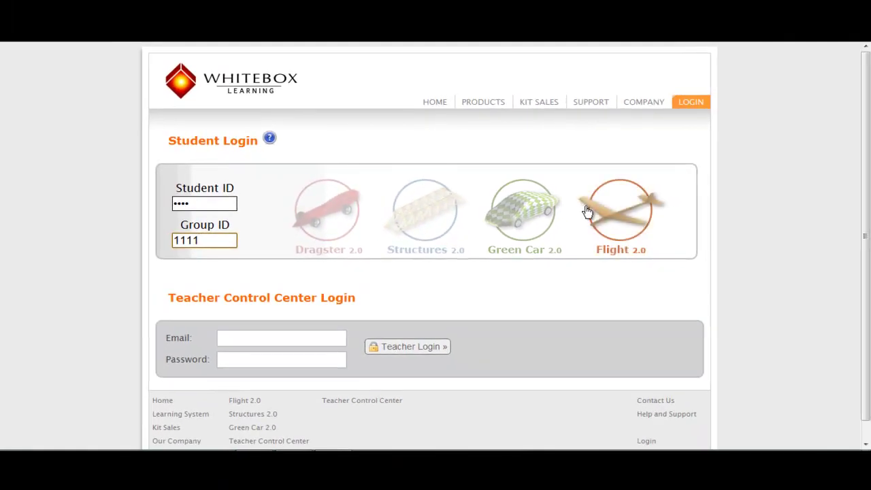
# Launch Flight 2.0 and preview the Research, Engineering, Airshow, Outputs and Build & Test sections
pyautogui.click(621, 212)
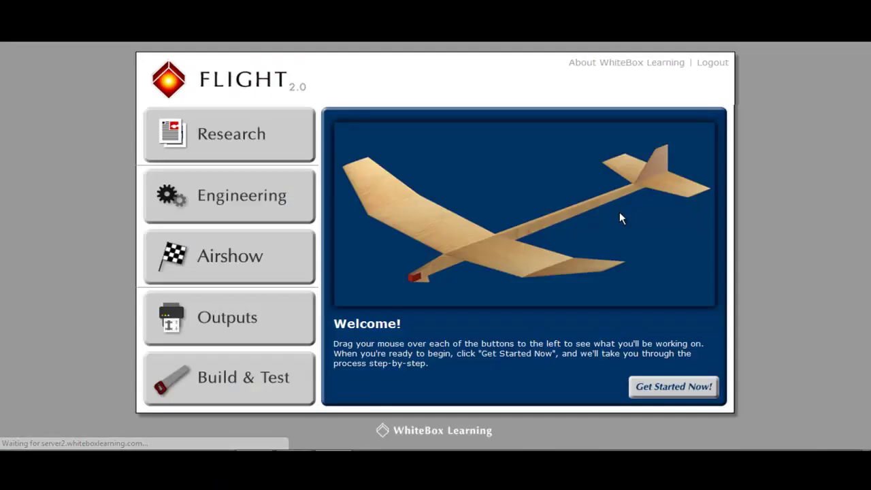
pyautogui.moveTo(287, 137)
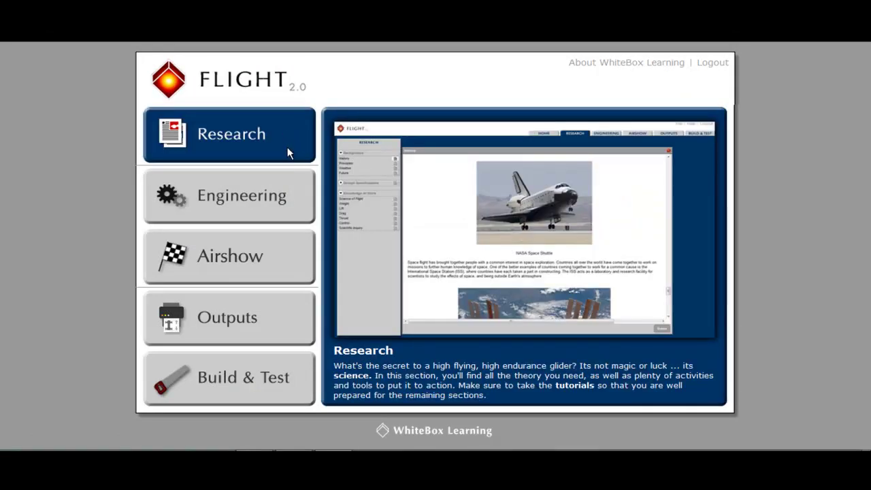
pyautogui.moveTo(286, 182)
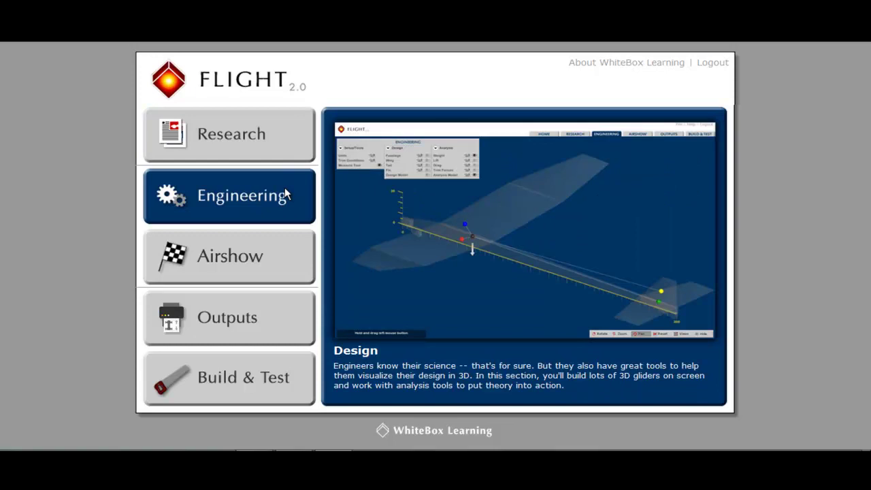
pyautogui.moveTo(281, 256)
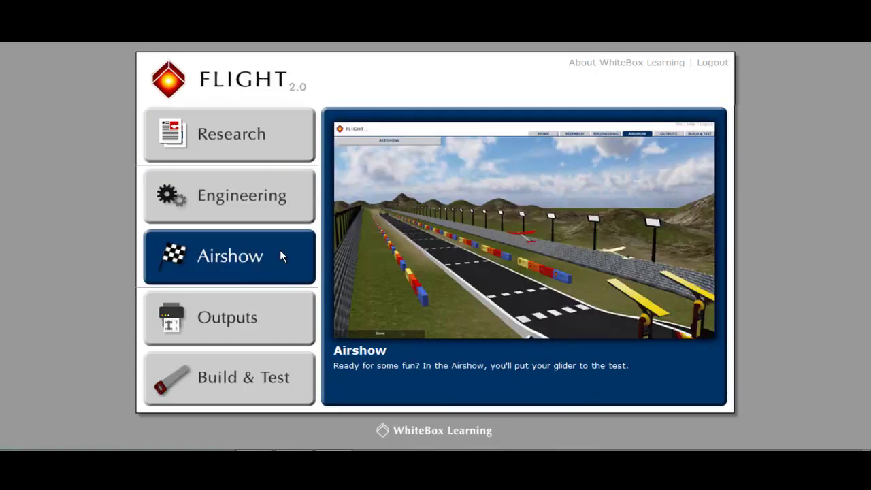
pyautogui.moveTo(275, 317)
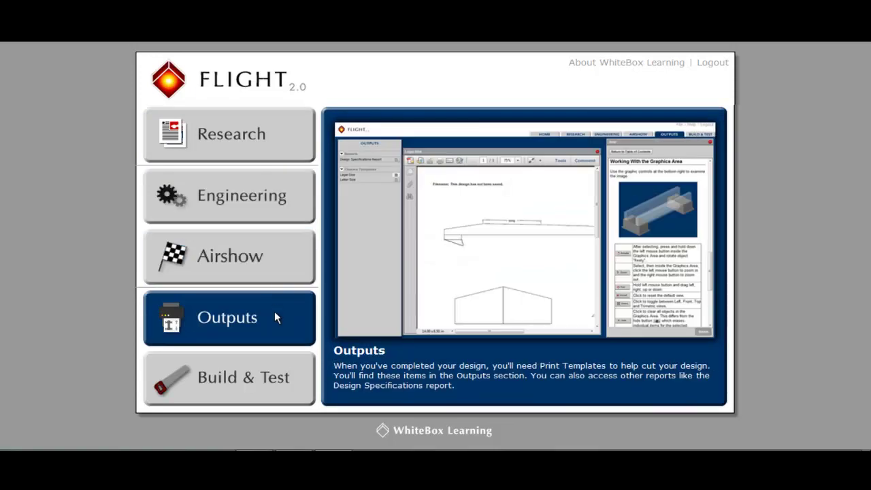
pyautogui.moveTo(273, 379)
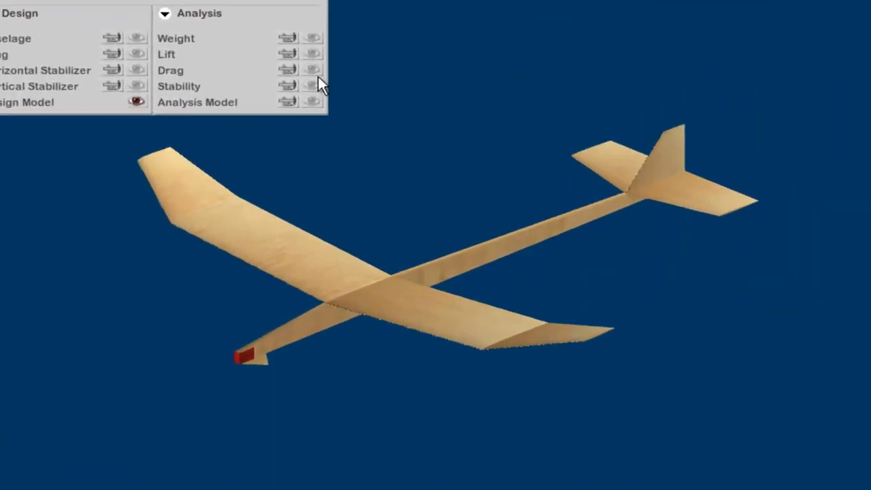
# Show the glider's analysis model with force vectors and rotate it to another angle
pyautogui.click(304, 74)
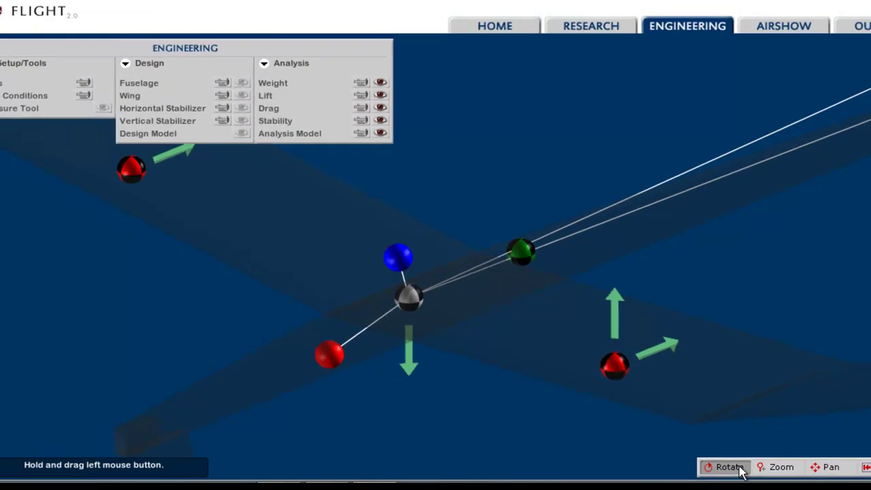
pyautogui.moveTo(715, 381); pyautogui.dragTo(794, 266)
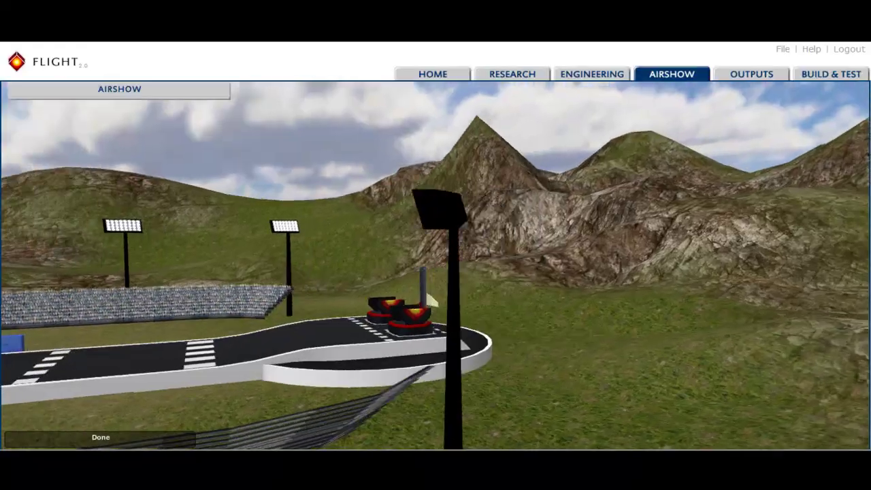